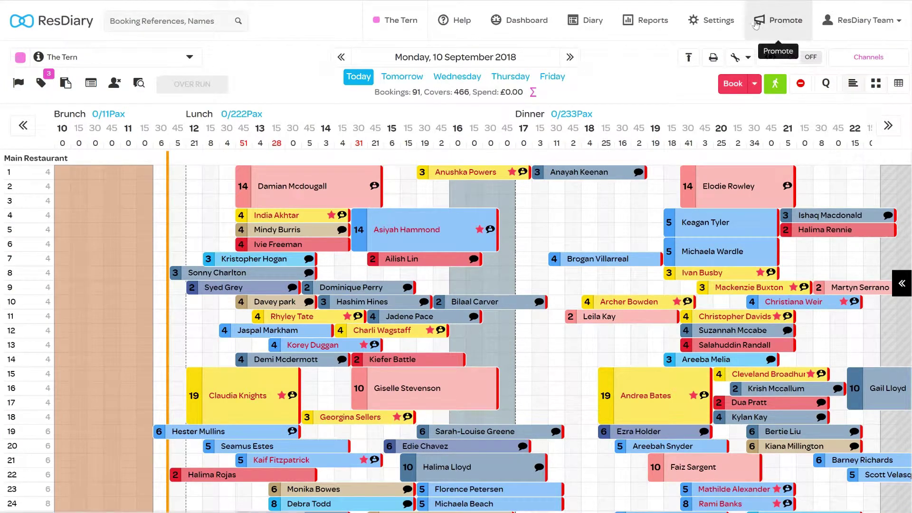
Go to Settings > Table Joins and filter the chains to capacity 8.
left_click(730, 25)
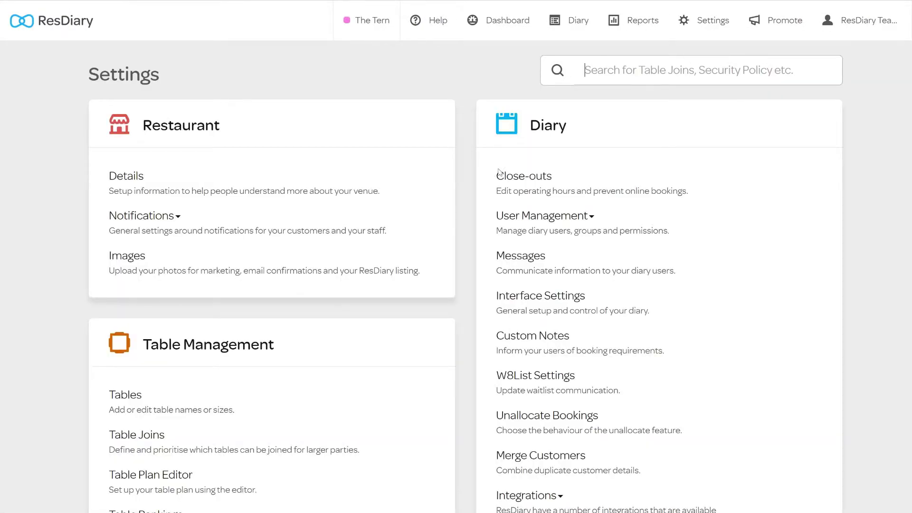
scroll(215, 184, "down", 5)
left_click(153, 215)
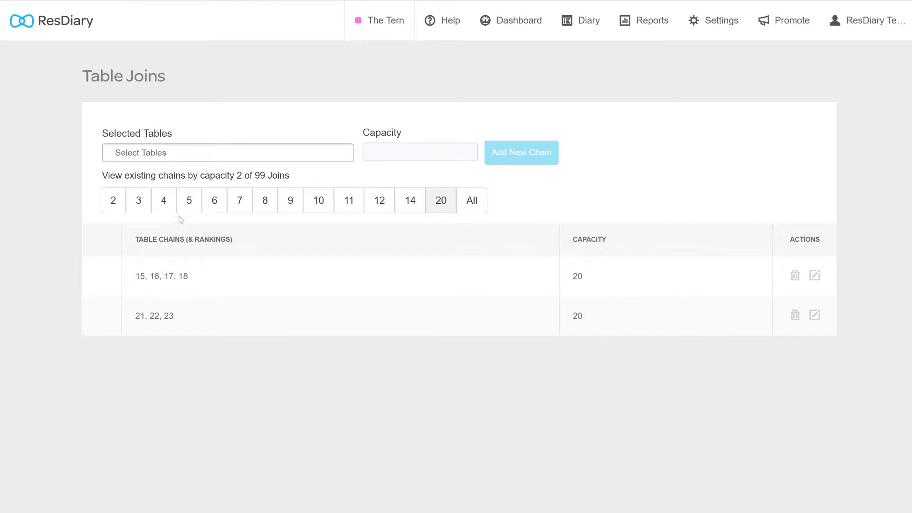
left_click(265, 199)
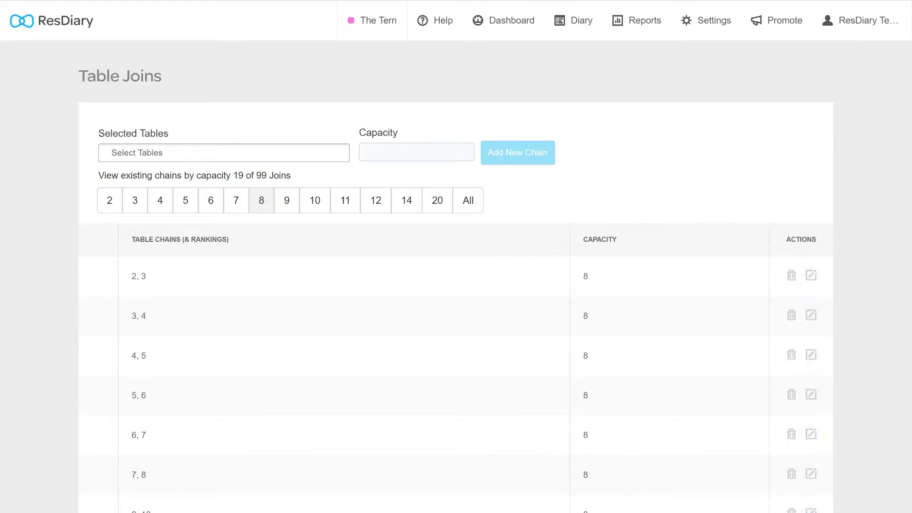
Select tables 1 and 2 as the Selected Tables for a new chain.
left_click(224, 153)
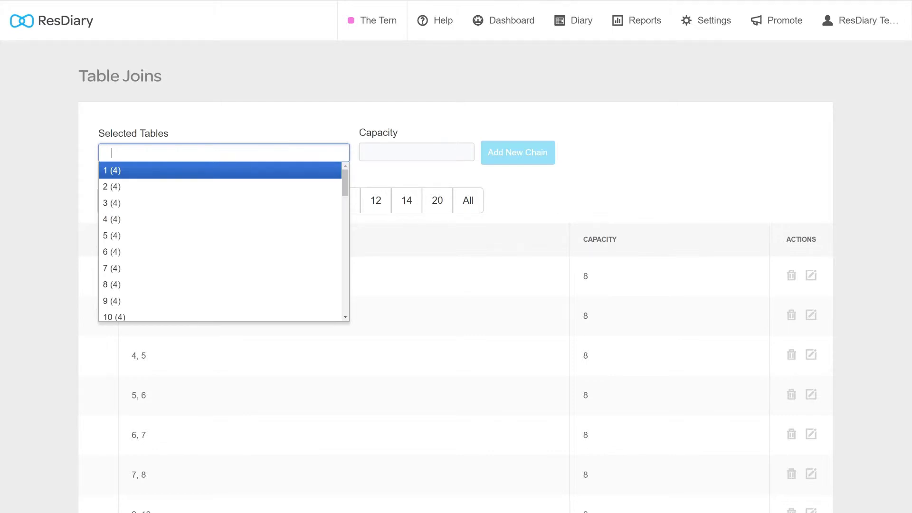
left_click(119, 174)
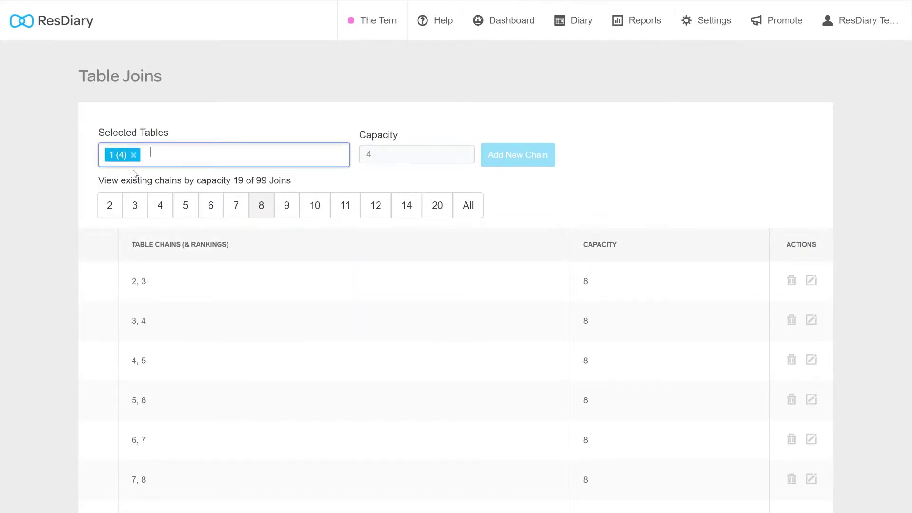
type("2")
left_click(134, 174)
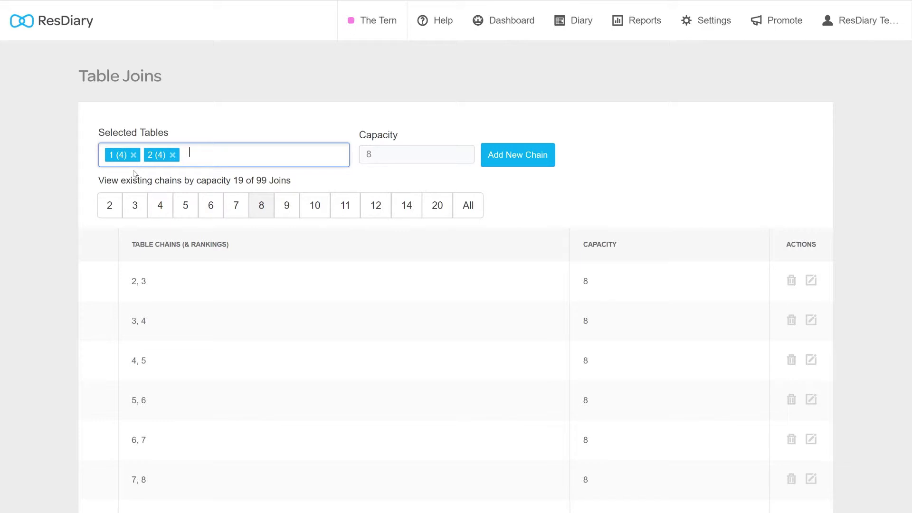
Set the chain capacity to 10 and add it as a new chain.
key("Tab")
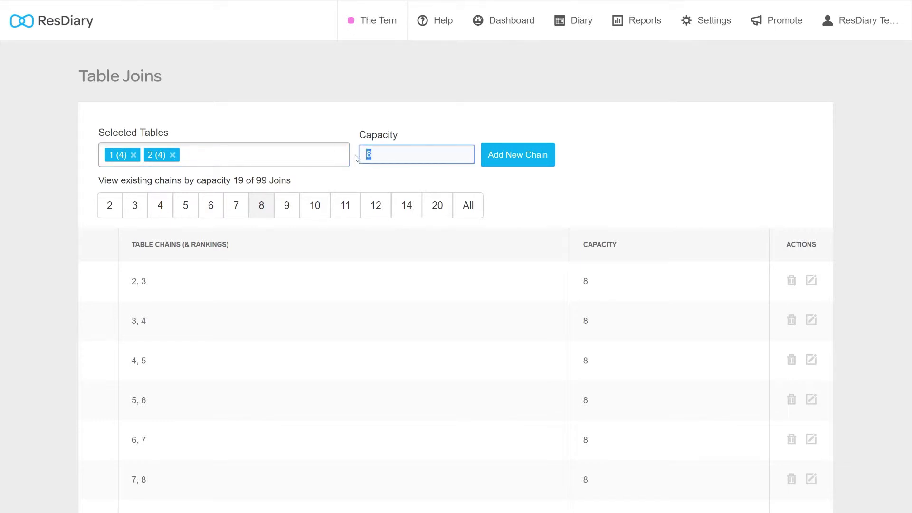
type("10")
left_click(604, 132)
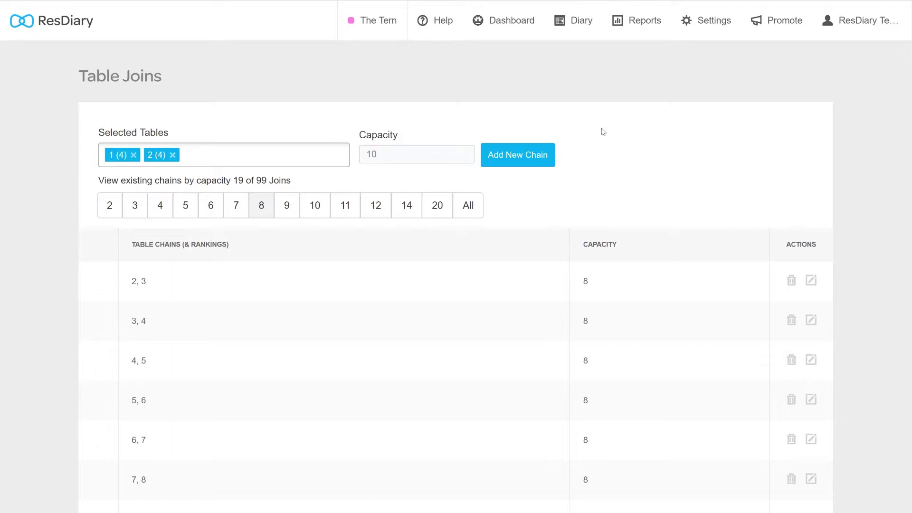
left_click(219, 160)
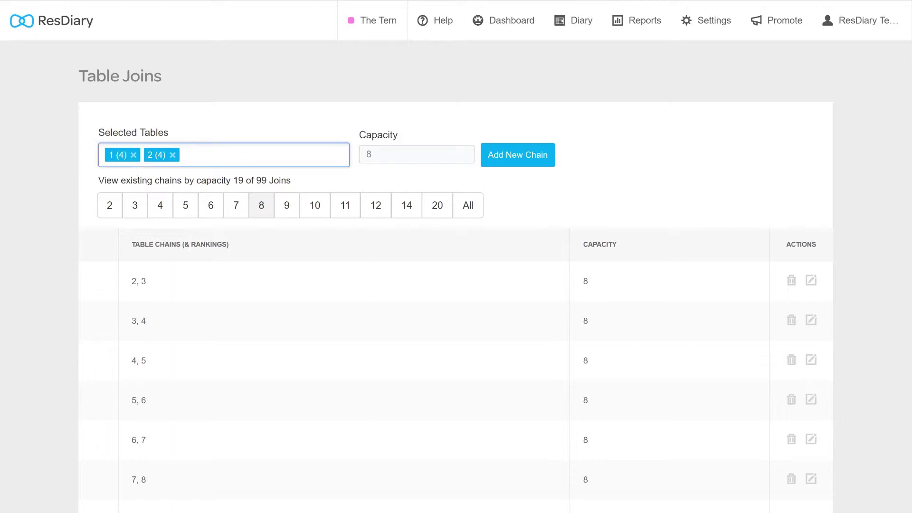
key("Tab")
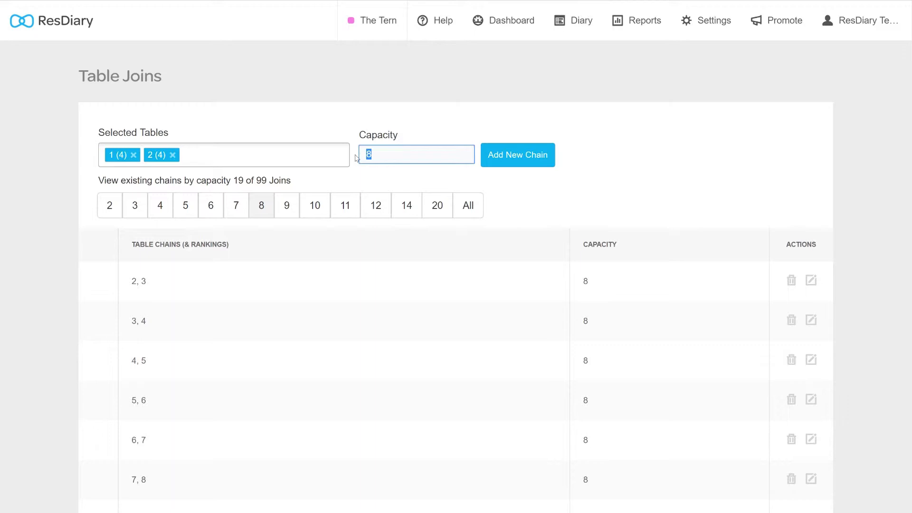
type("10")
left_click(603, 131)
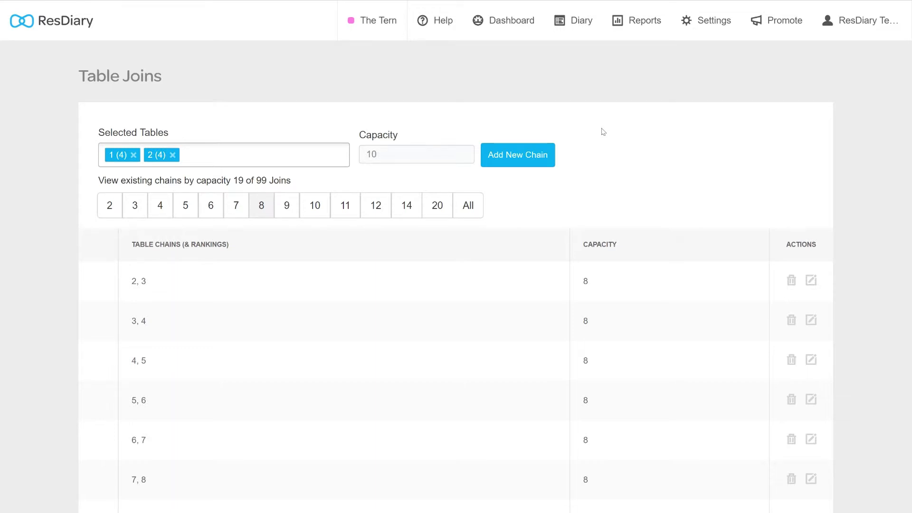
left_click(520, 160)
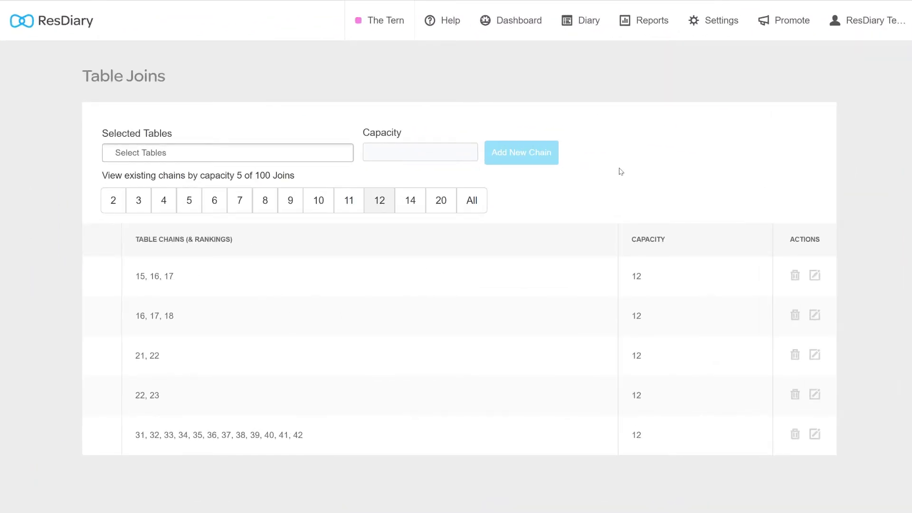
Change chain 15, 16, 17's capacity from 12 to 14 and save it ranked above chain 1, 2, 3.
left_click(815, 275)
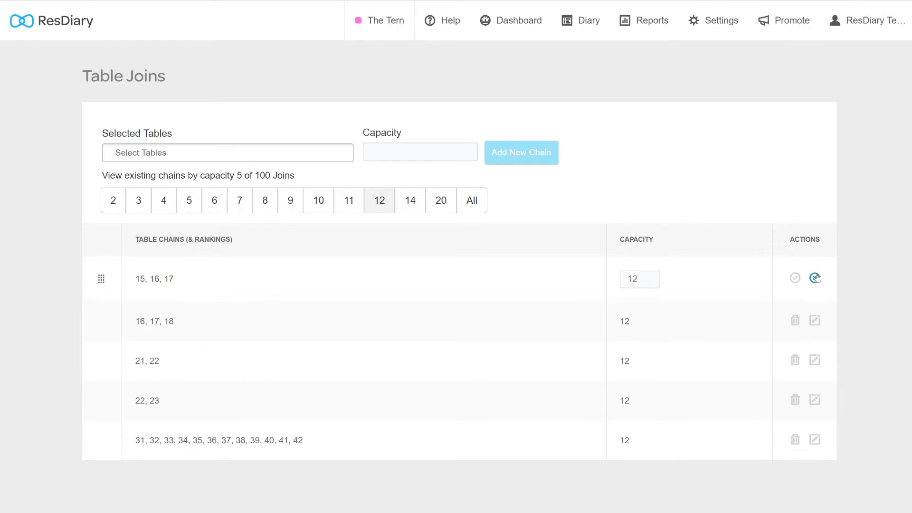
left_click_drag(655, 279, 604, 280)
type("14")
left_click(795, 278)
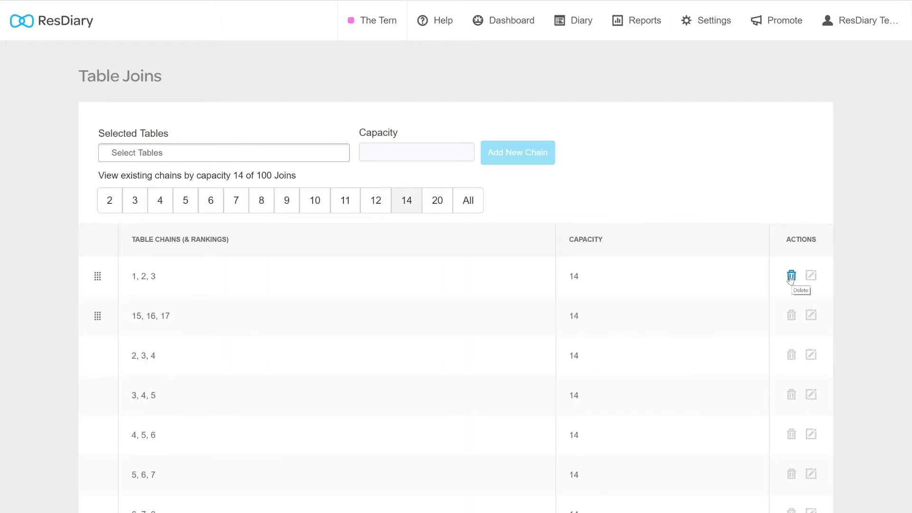
left_click_drag(100, 280, 102, 333)
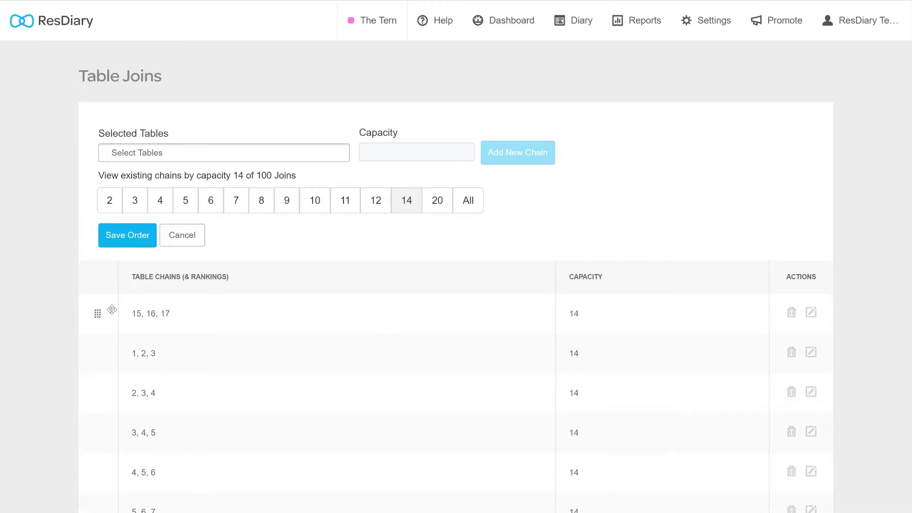
left_click(141, 238)
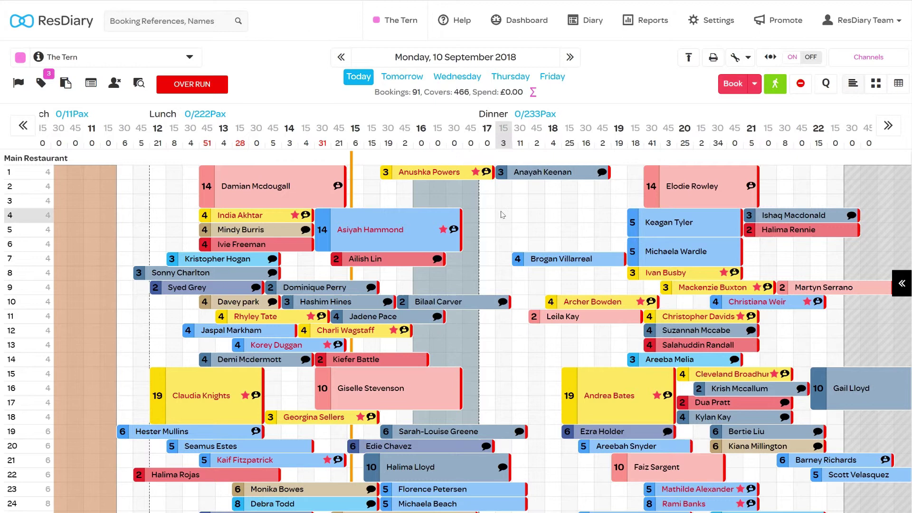
From an empty diary slot, add a Temporary join of tables 4 and 5 at capacity 8.
left_click(506, 223)
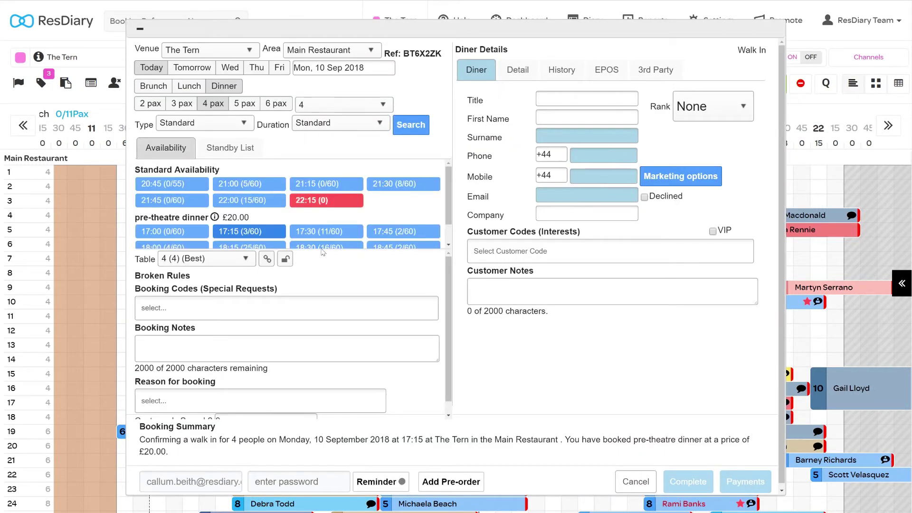
left_click(268, 259)
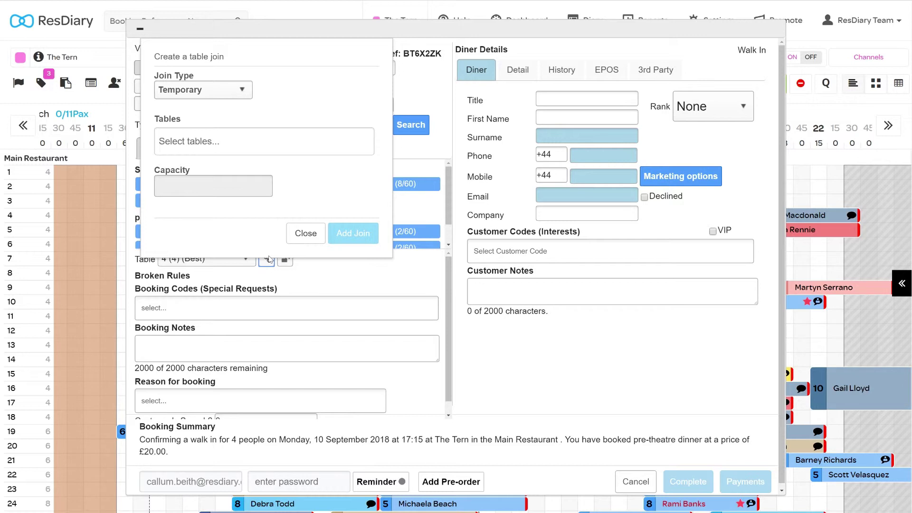
left_click(243, 91)
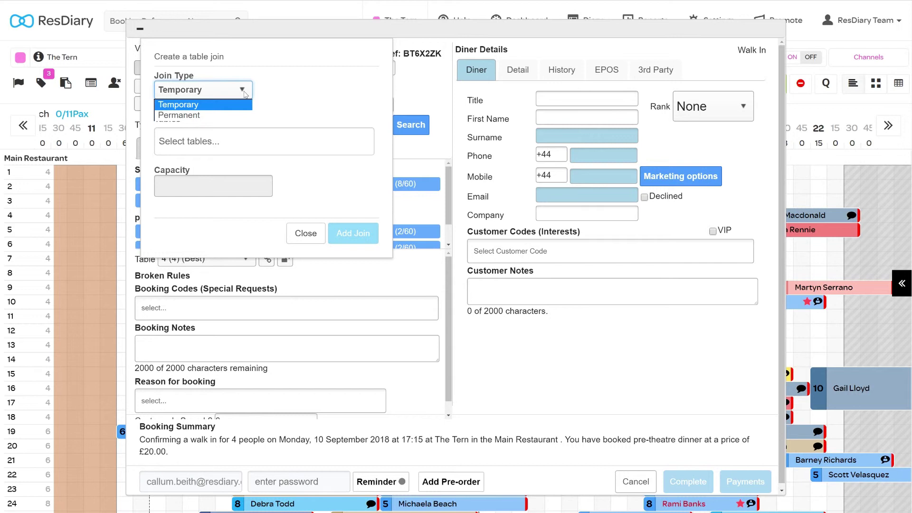
left_click(265, 92)
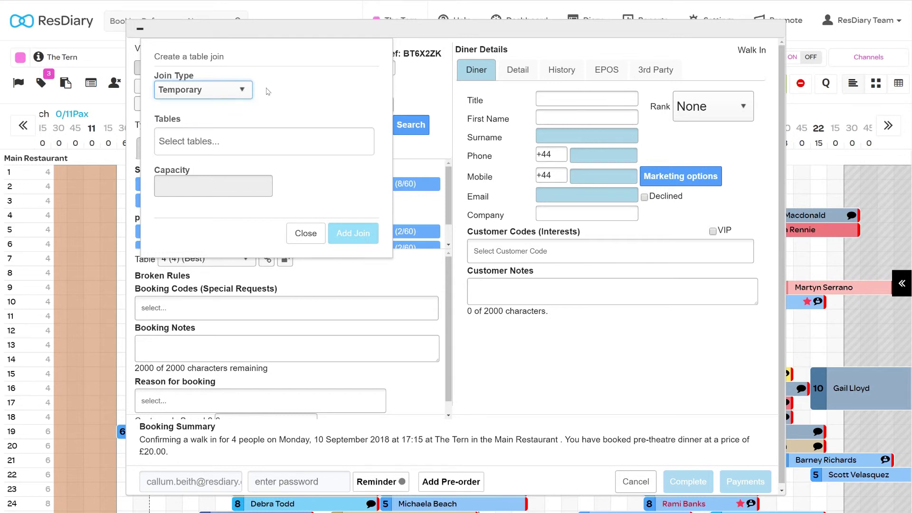
left_click(264, 141)
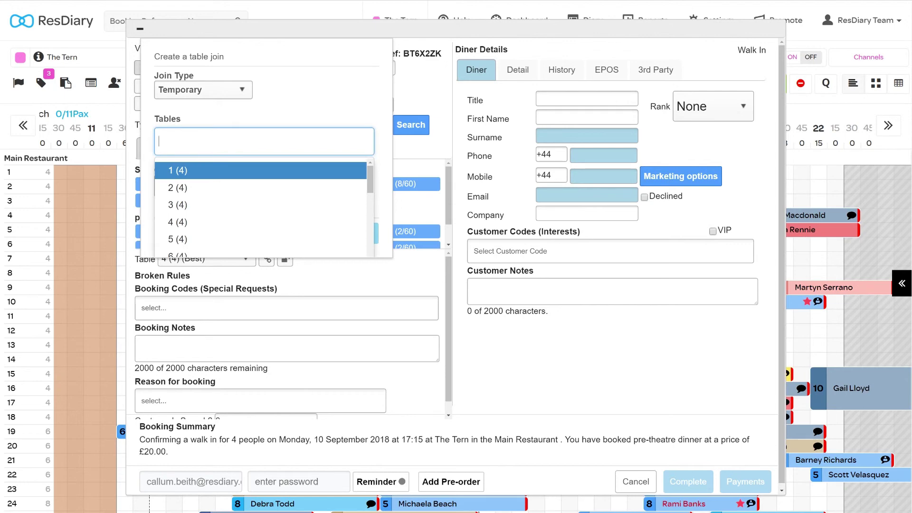
type("4")
key("Return")
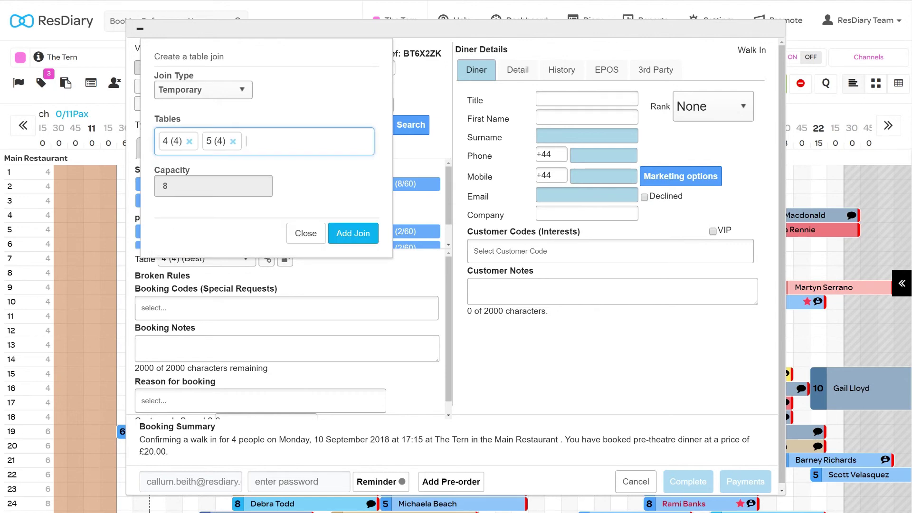
left_click(353, 233)
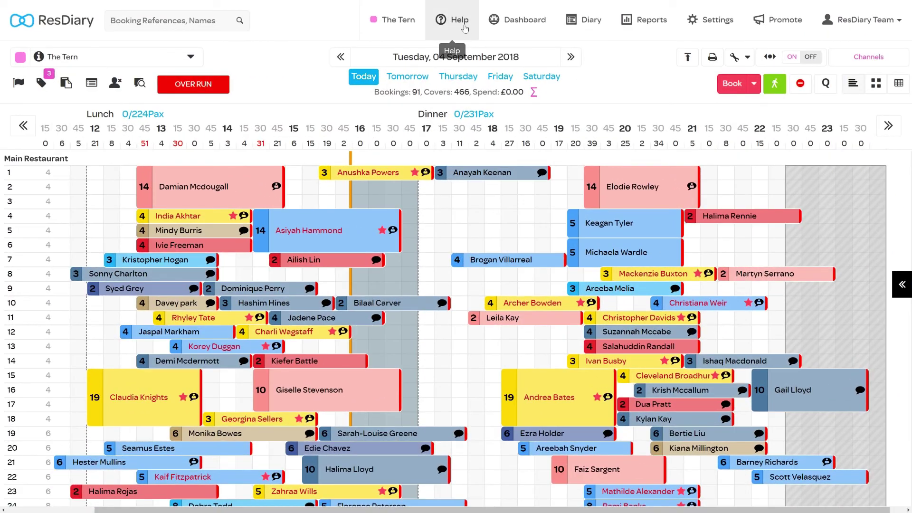
Open the Help menu from the top navigation bar.
left_click(470, 29)
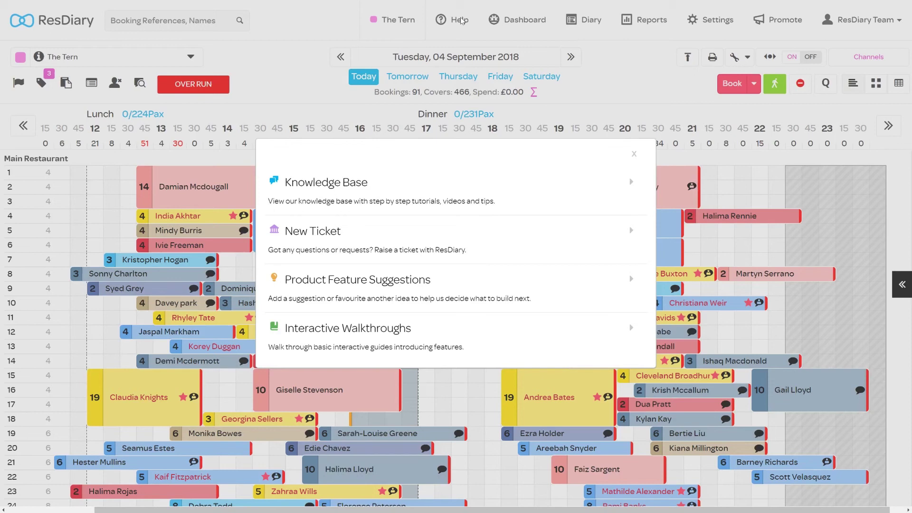